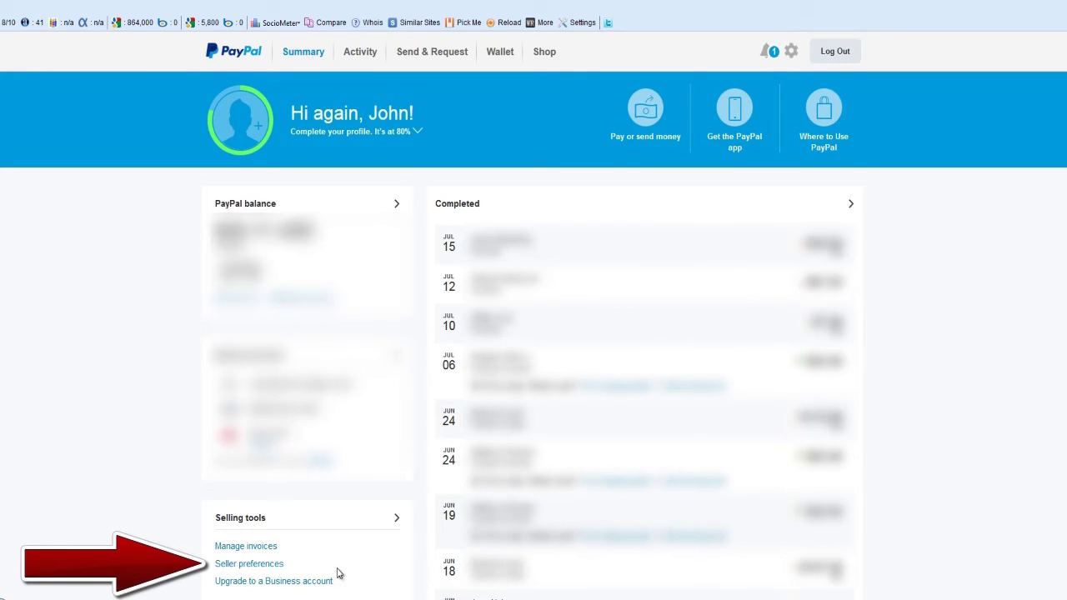
Step: Go from Seller preferences to the PayPal buttons page and start a new payment button
click(271, 566)
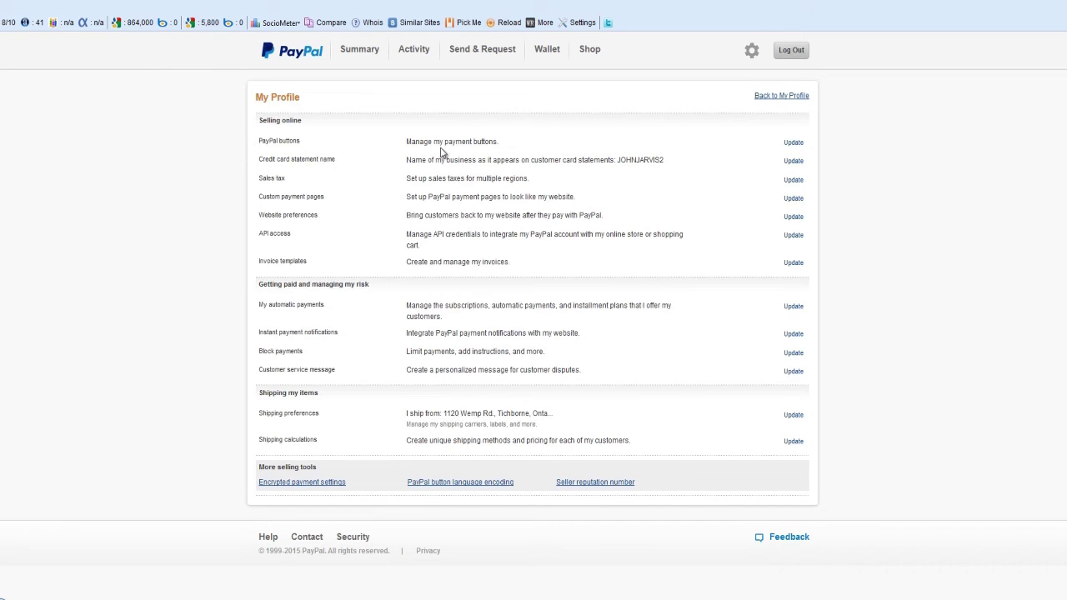
click(793, 144)
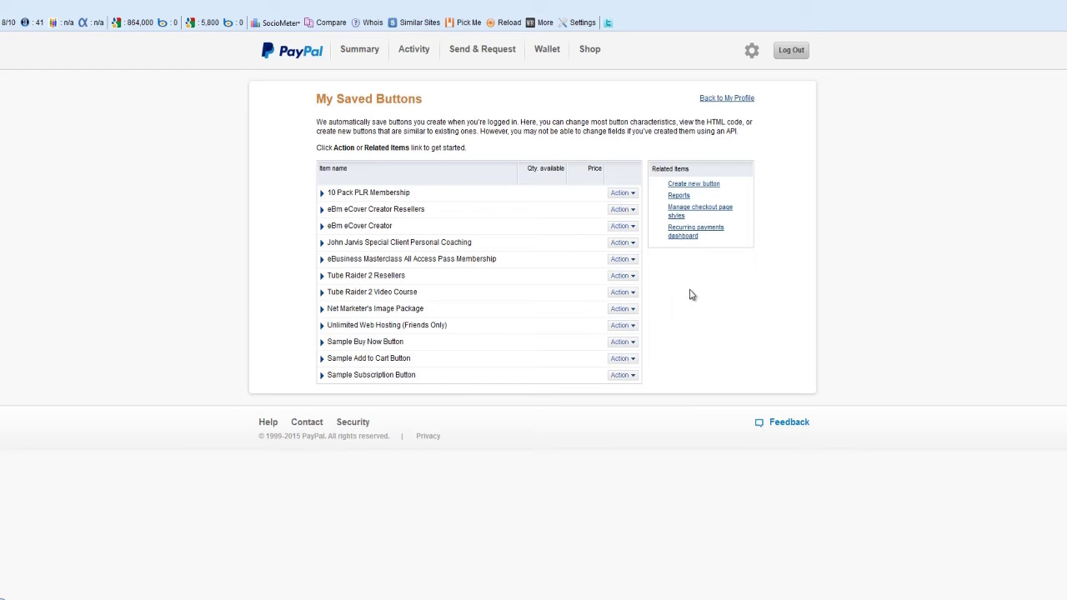
click(707, 191)
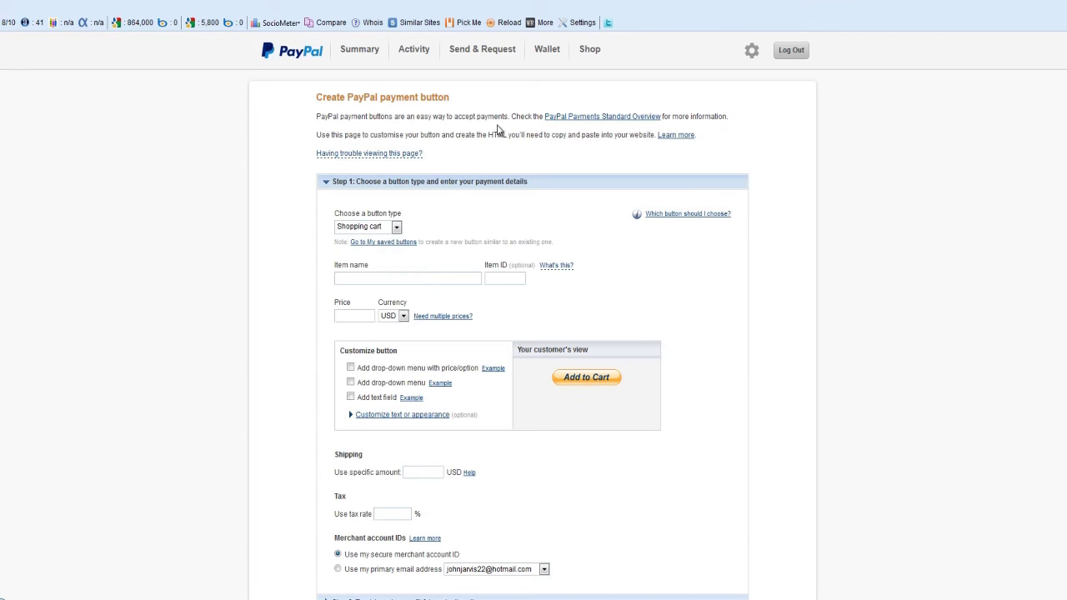
Step: Make it a Buy Now button for item 'eBm eBooks' priced at 27 USD
click(397, 228)
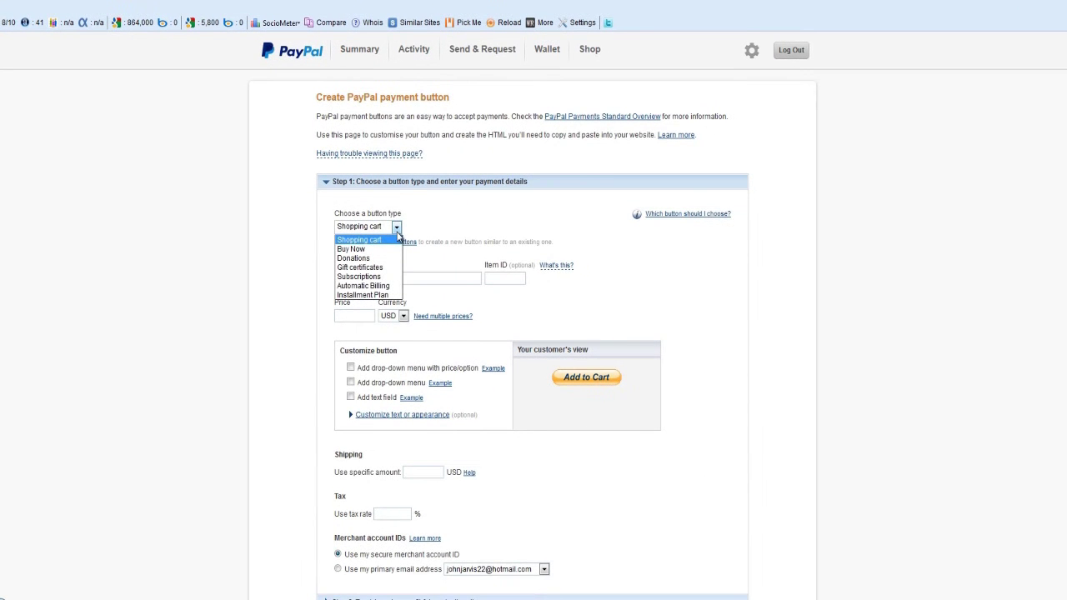
click(367, 249)
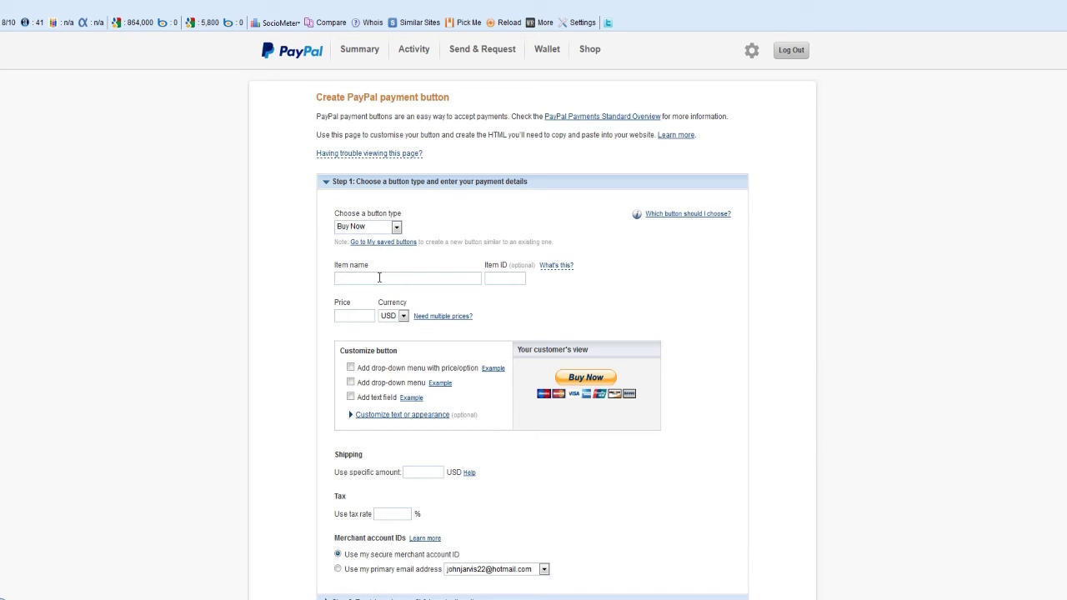
text(eBm eBooks)
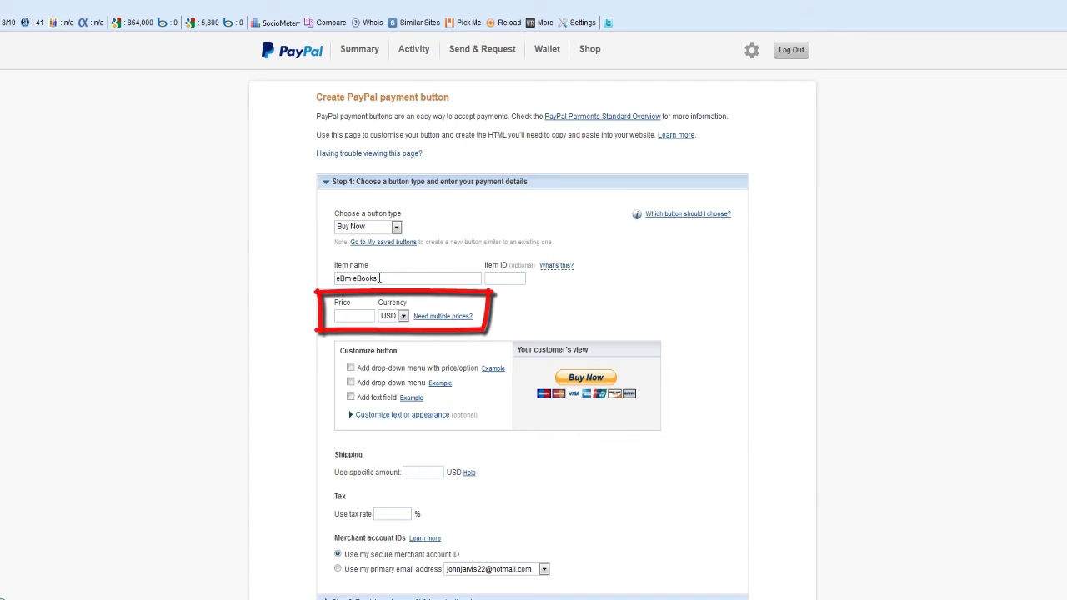
key(Tab)
text(2)
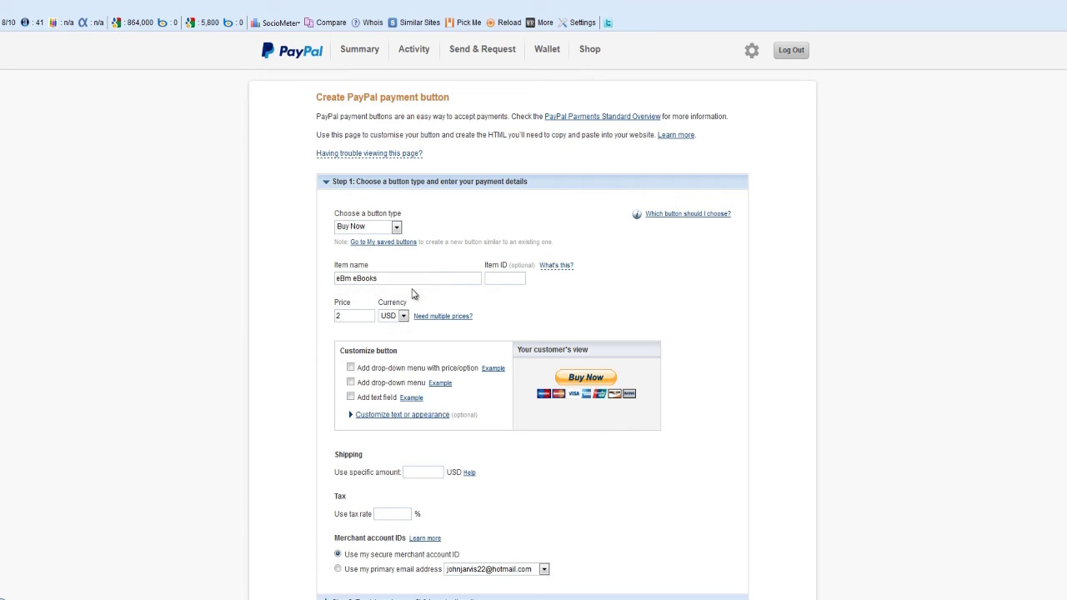
text(7)
scroll(533, 317, down, 3)
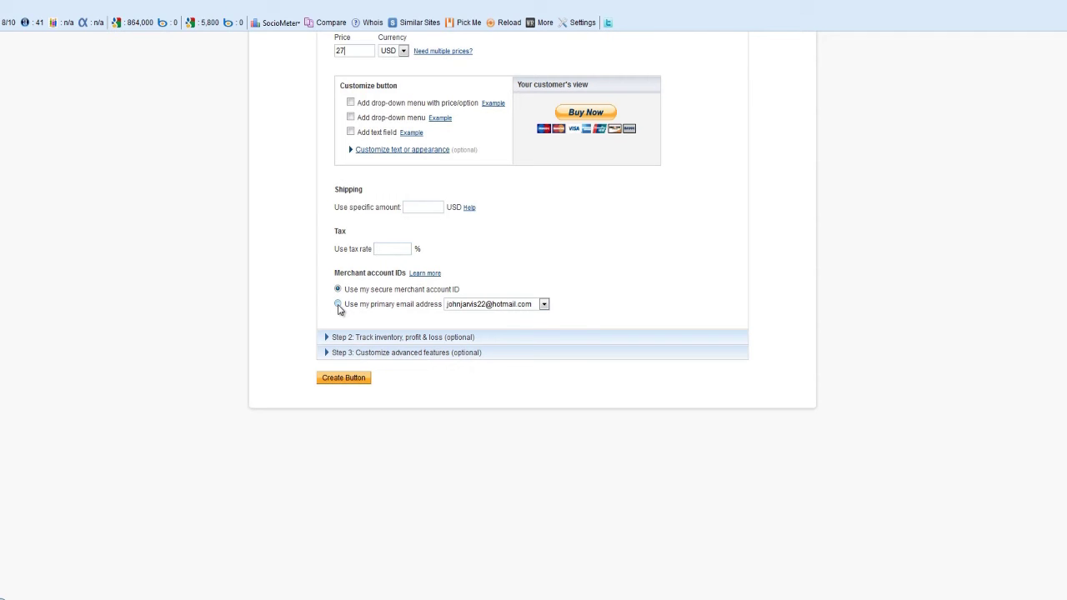
Step: Receive payments at the primary email address and expand Step 3's advanced features
click(339, 305)
click(376, 353)
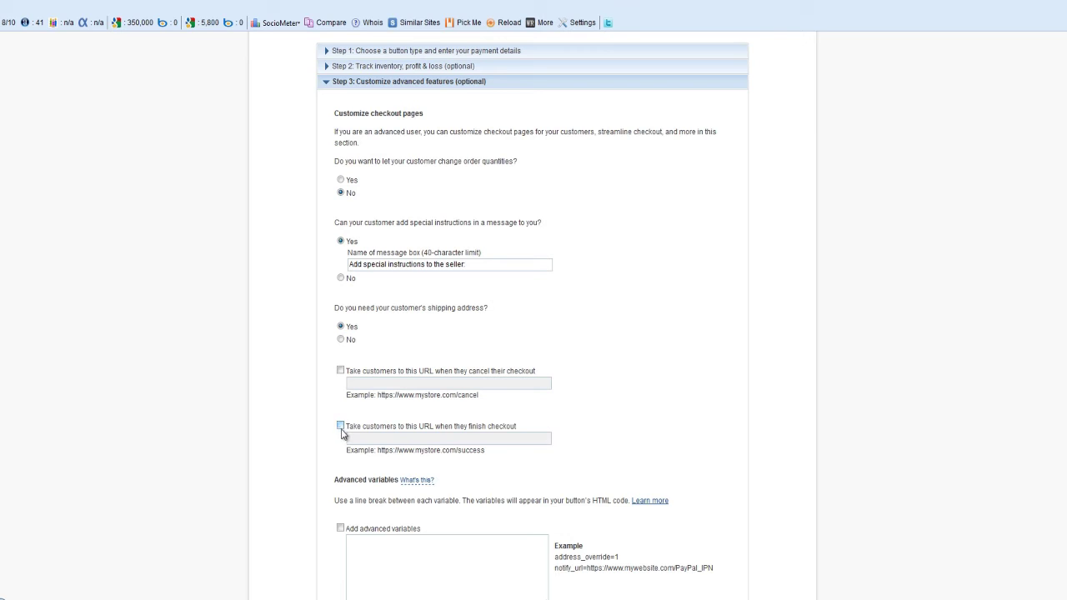
click(340, 426)
click(372, 437)
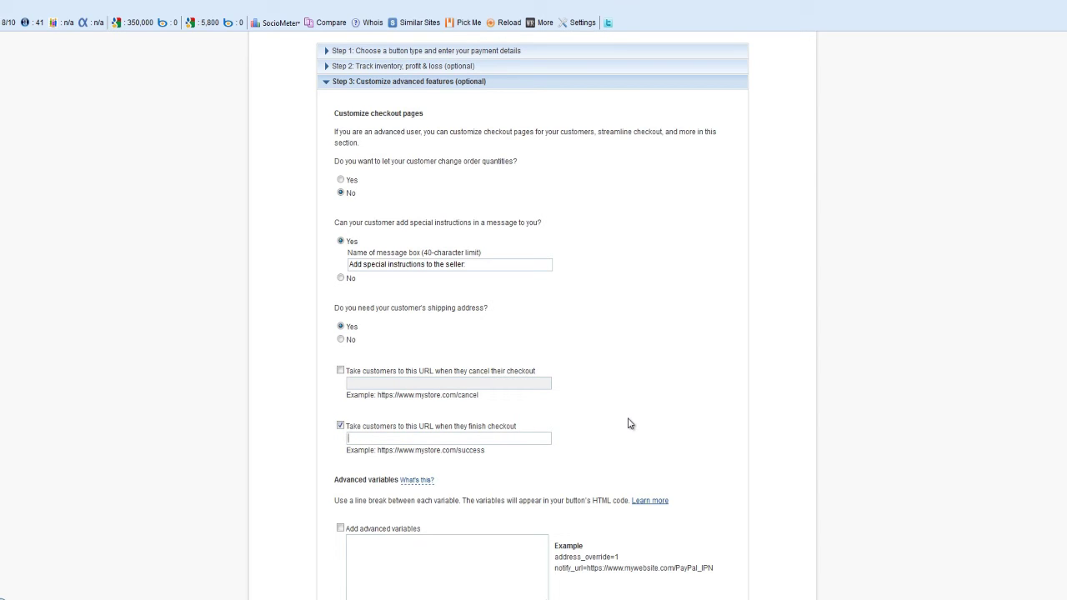
text(http://ebusinessmaserclass.com)
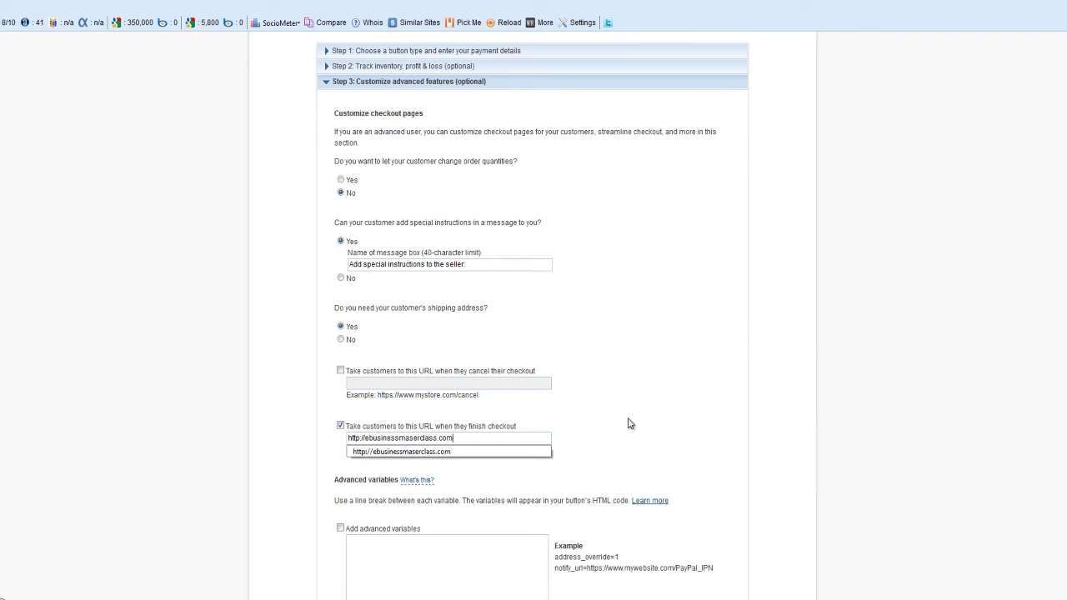
click(630, 424)
scroll(835, 425, down, 2)
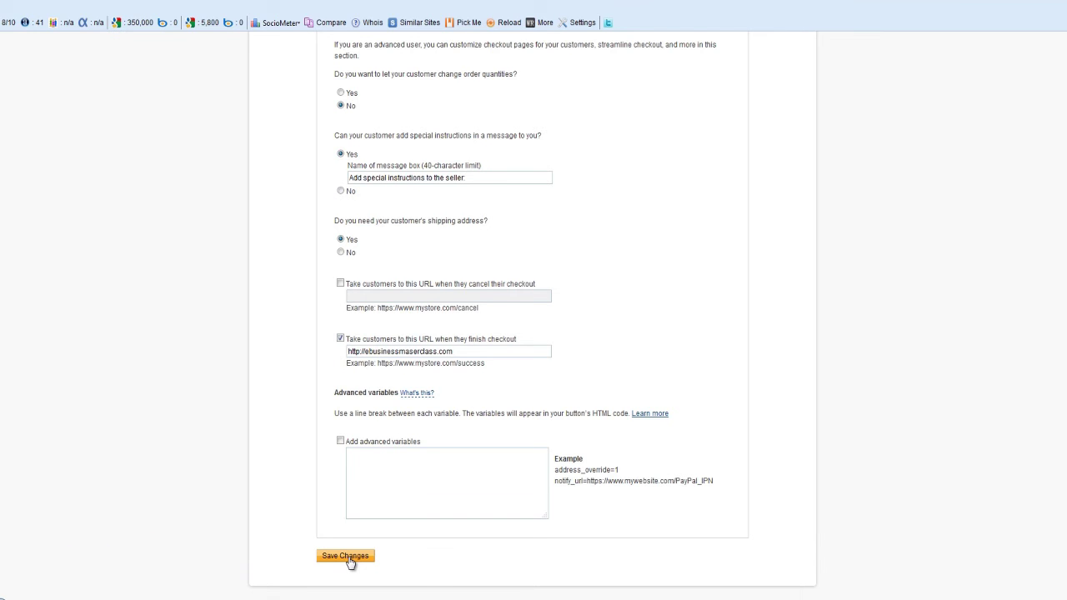
Step: Save the Buy Now button and copy its generated website HTML code
click(348, 557)
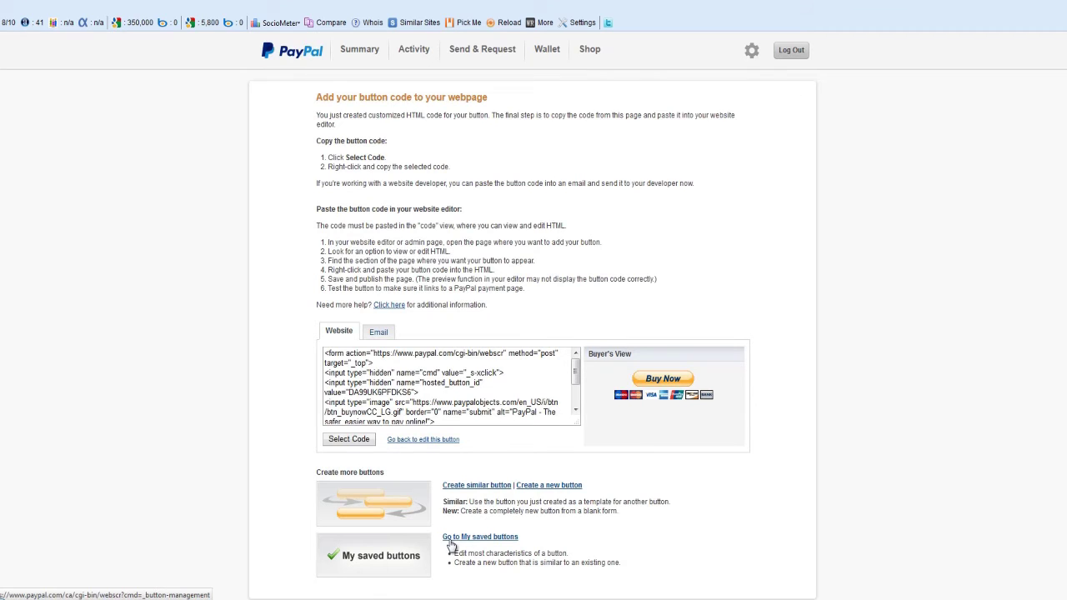
click(349, 440)
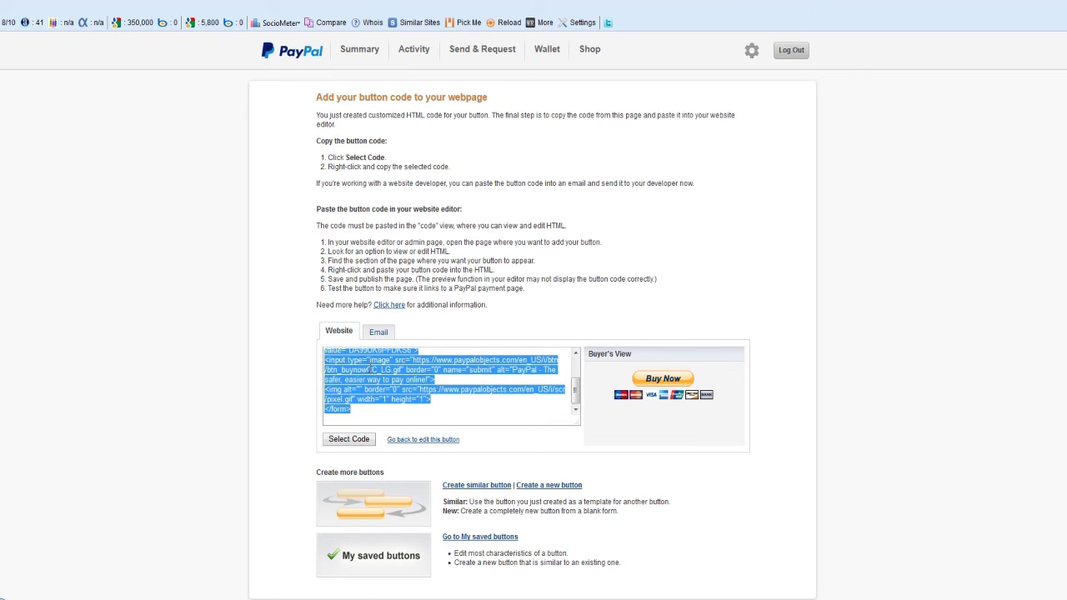
right_click(370, 369)
click(397, 410)
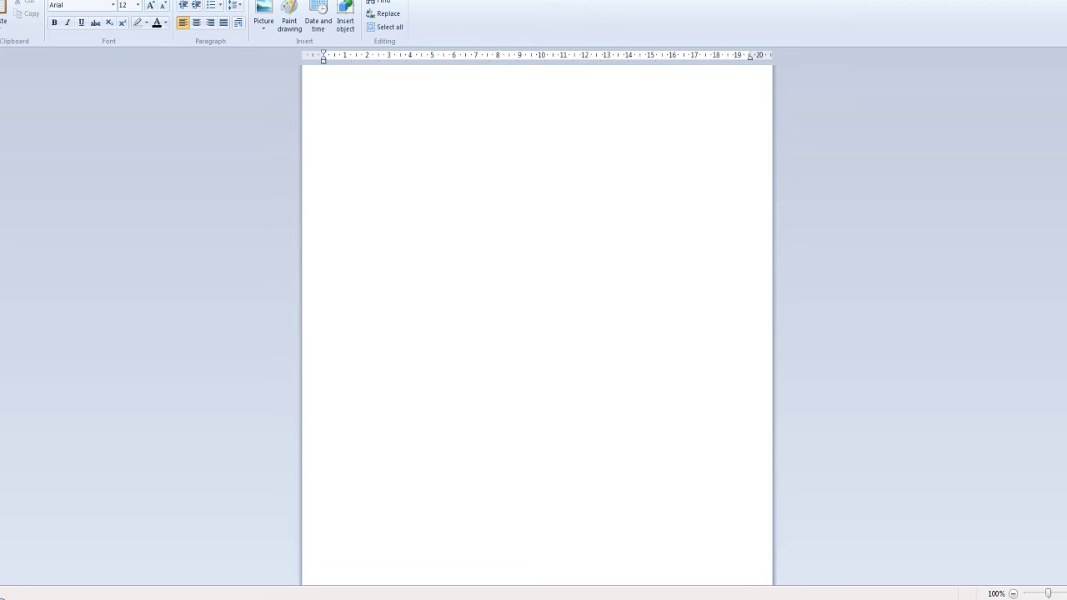
Step: Paste the button HTML into WordPad, then add the Email-tab payment link URL below it
key(ctrl+v)
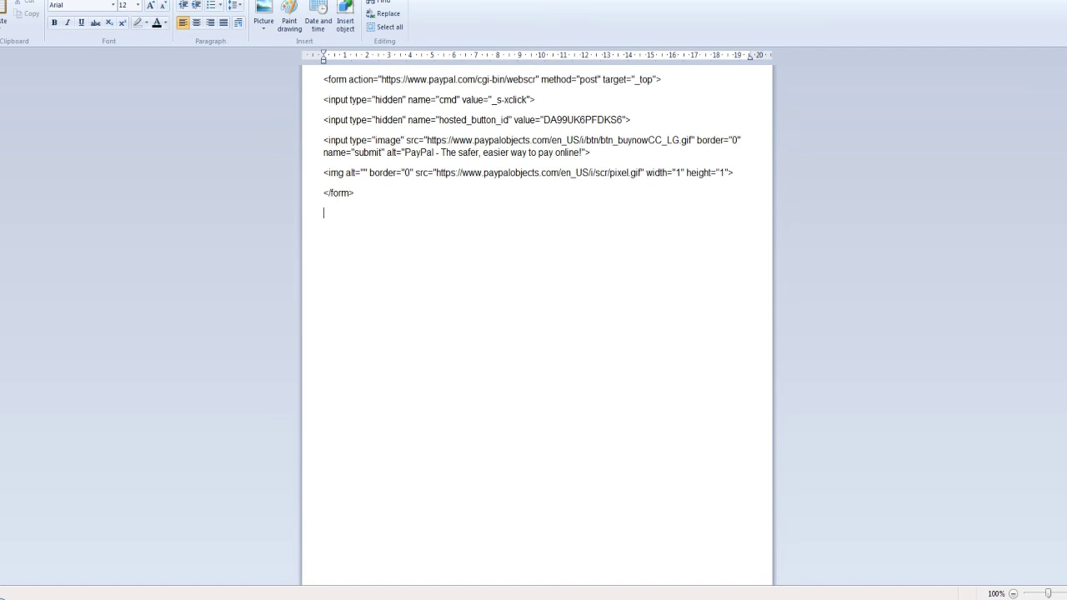
key(alt+Tab)
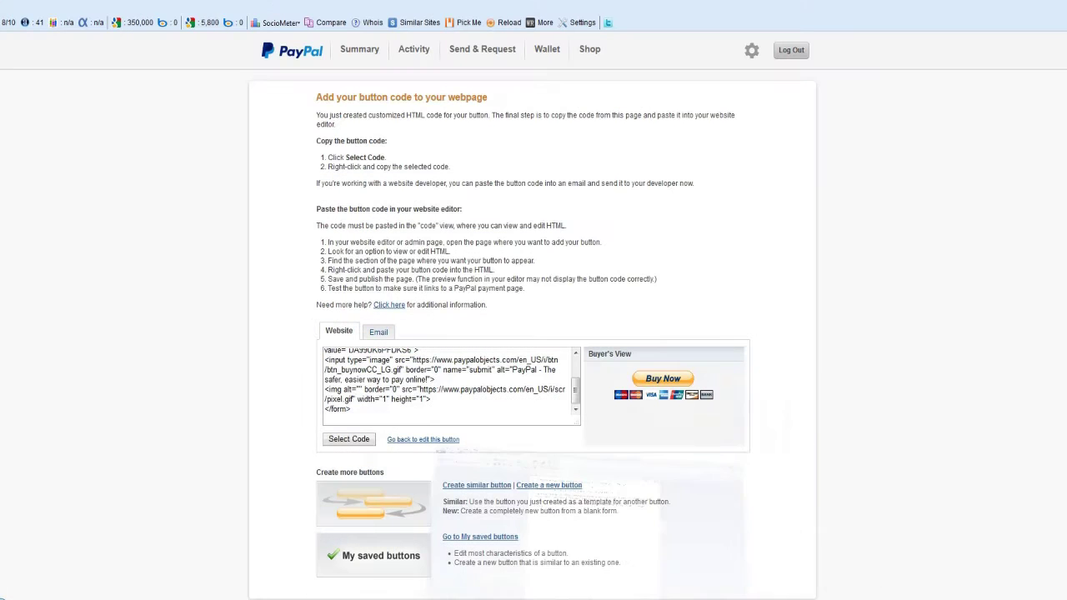
click(379, 333)
click(644, 355)
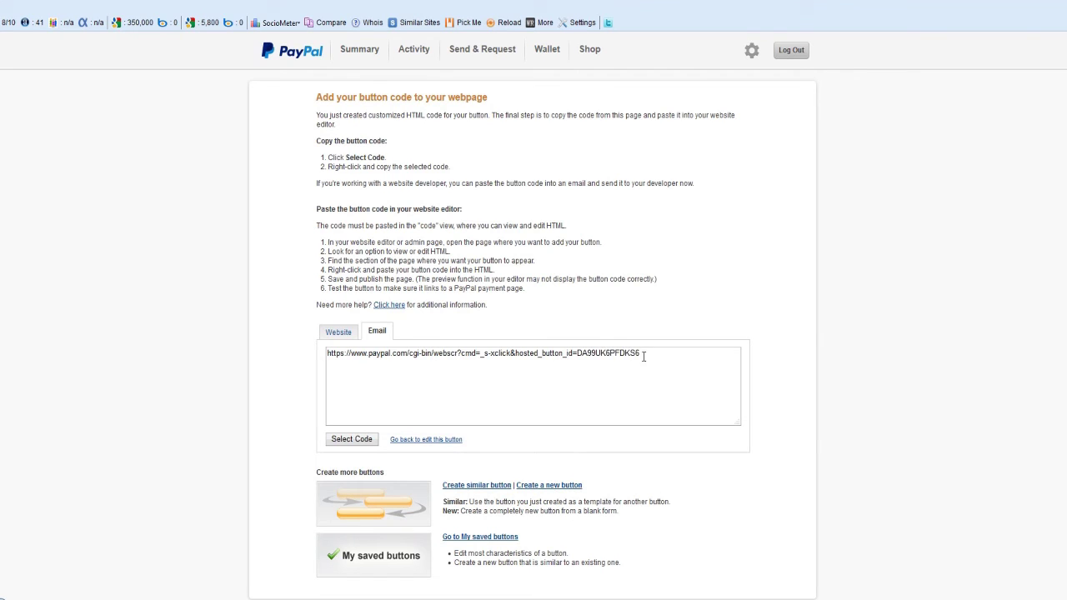
drag(643, 356, 320, 352)
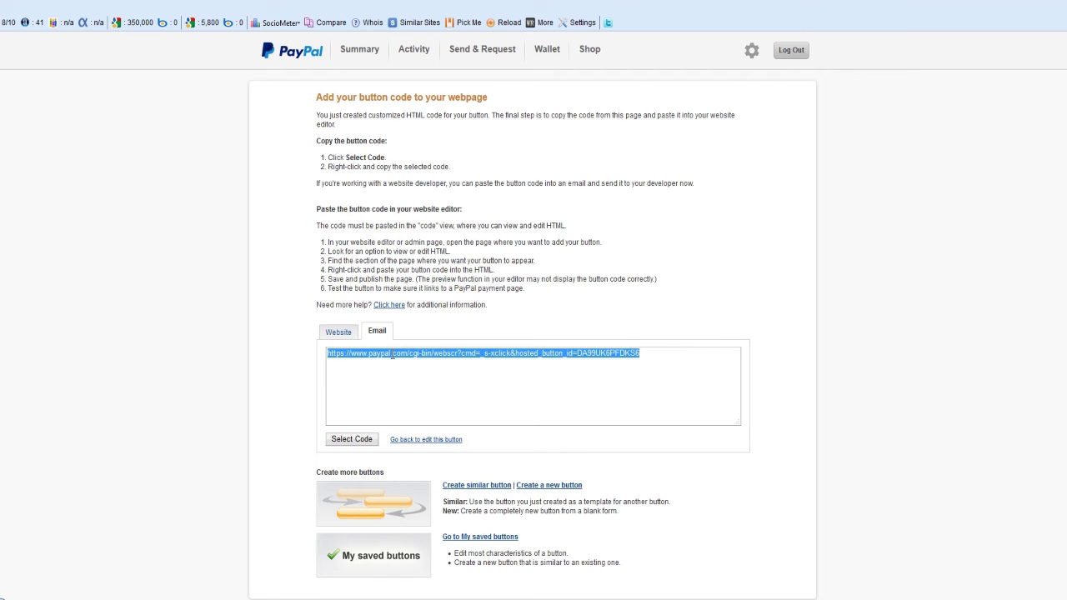
right_click(391, 356)
click(424, 395)
key(alt+Tab)
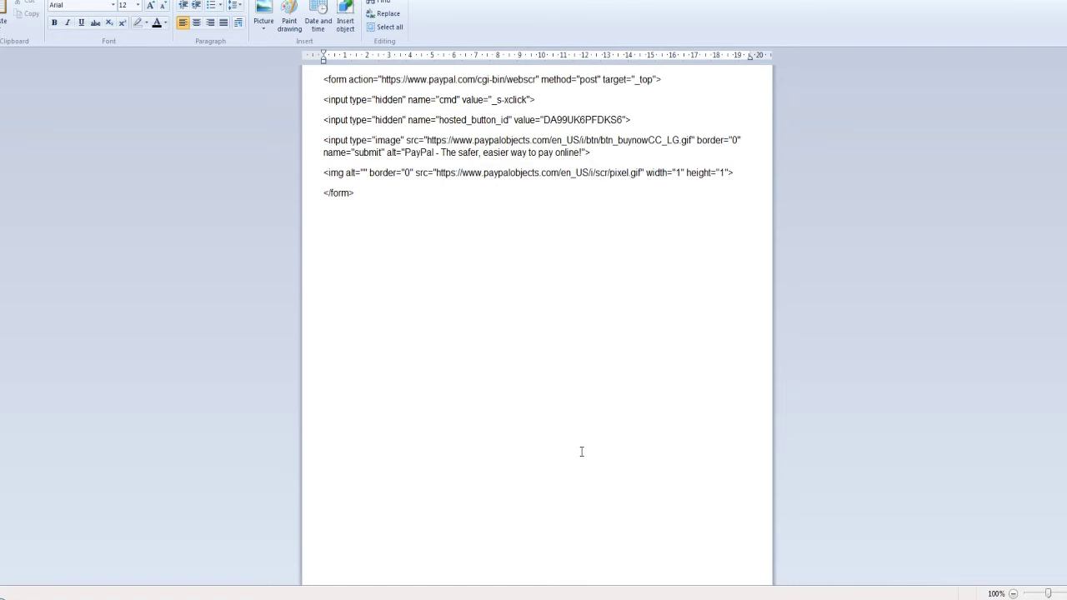
key(ctrl+v)
key(alt+Tab)
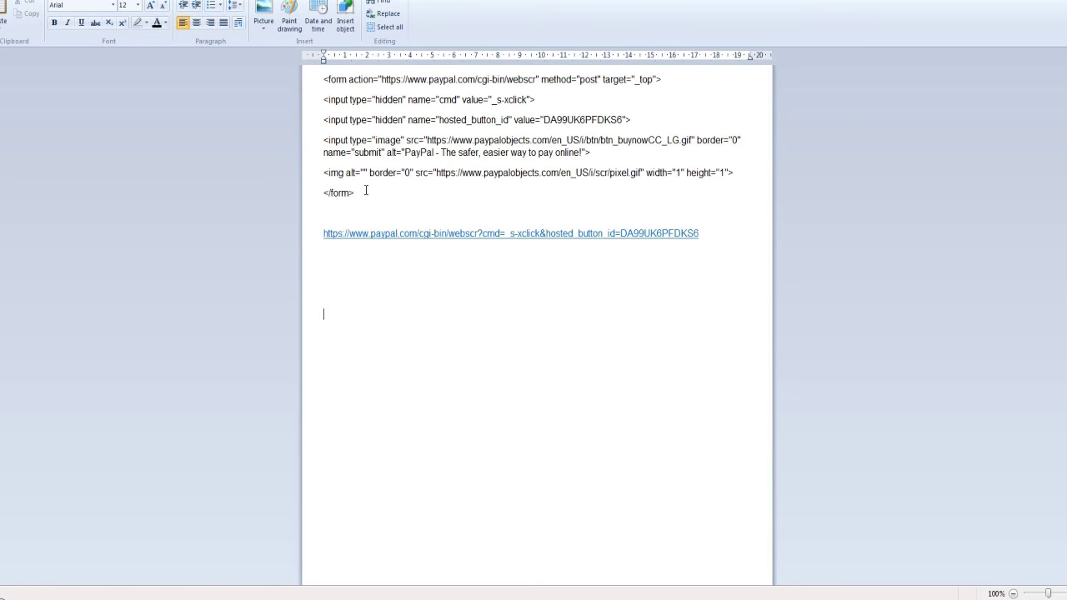
Step: Select the six lines of PayPal form code in WordPad and return to the WordPress page editor
click(365, 192)
drag(364, 192, 279, 53)
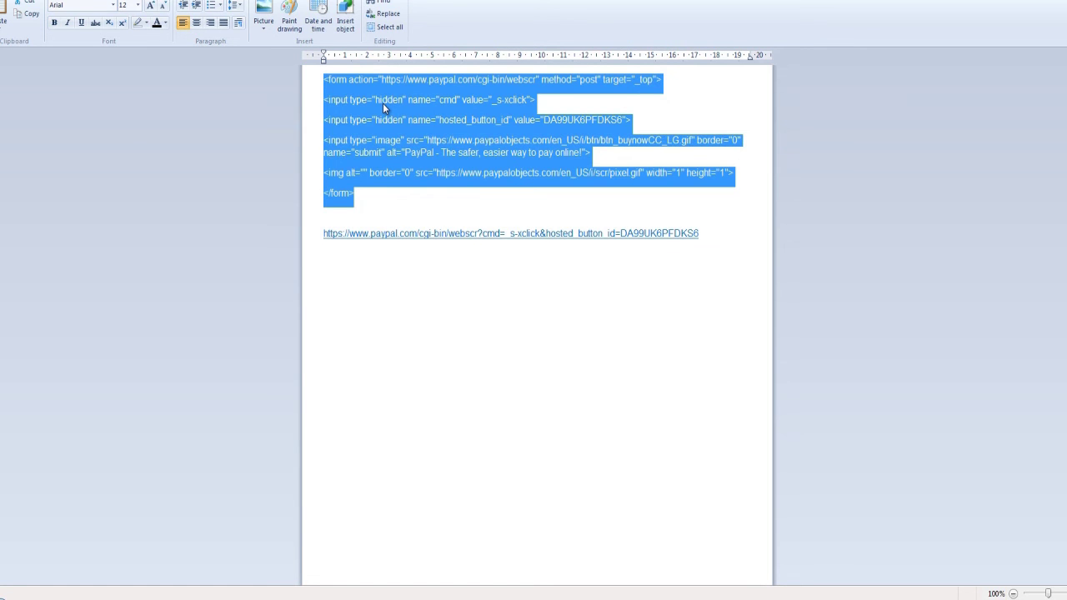
click(50, 596)
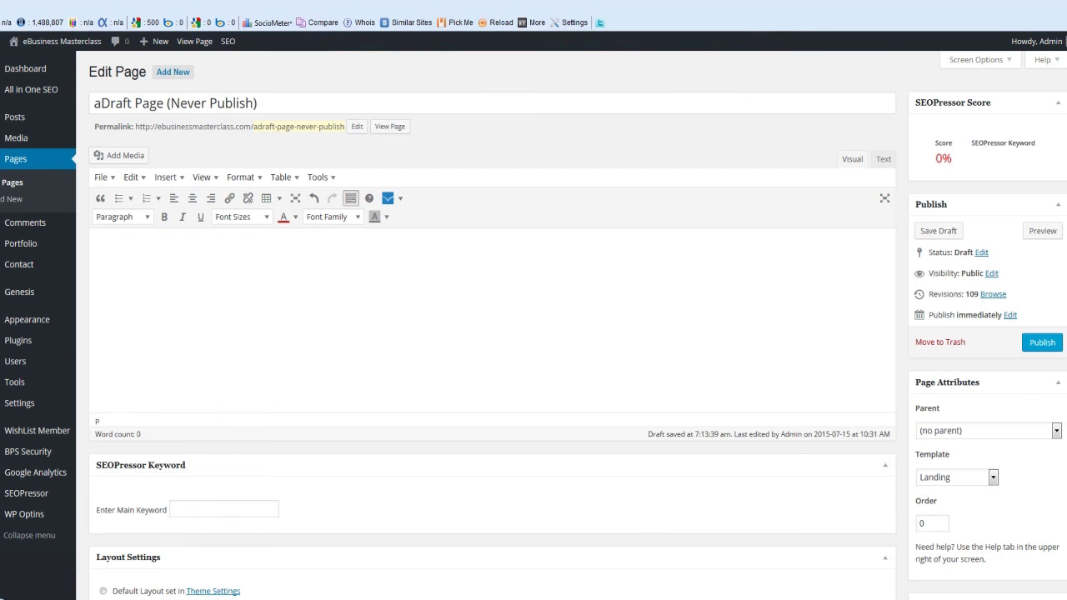
Step: Paste the PayPal form code into the draft's Text view and preview the page
click(884, 160)
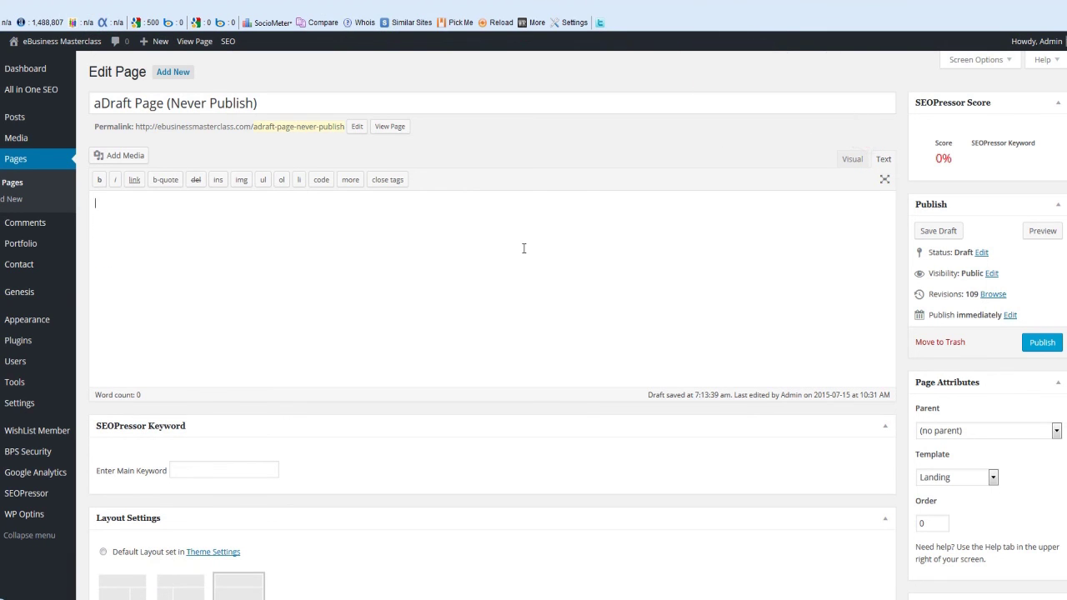
key(ctrl+v)
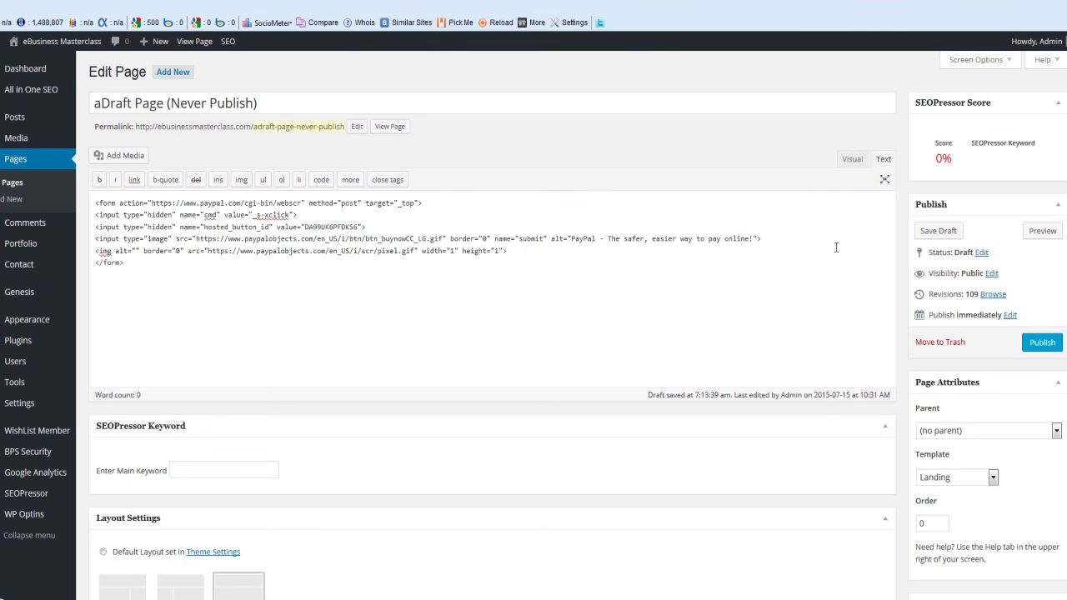
click(1042, 232)
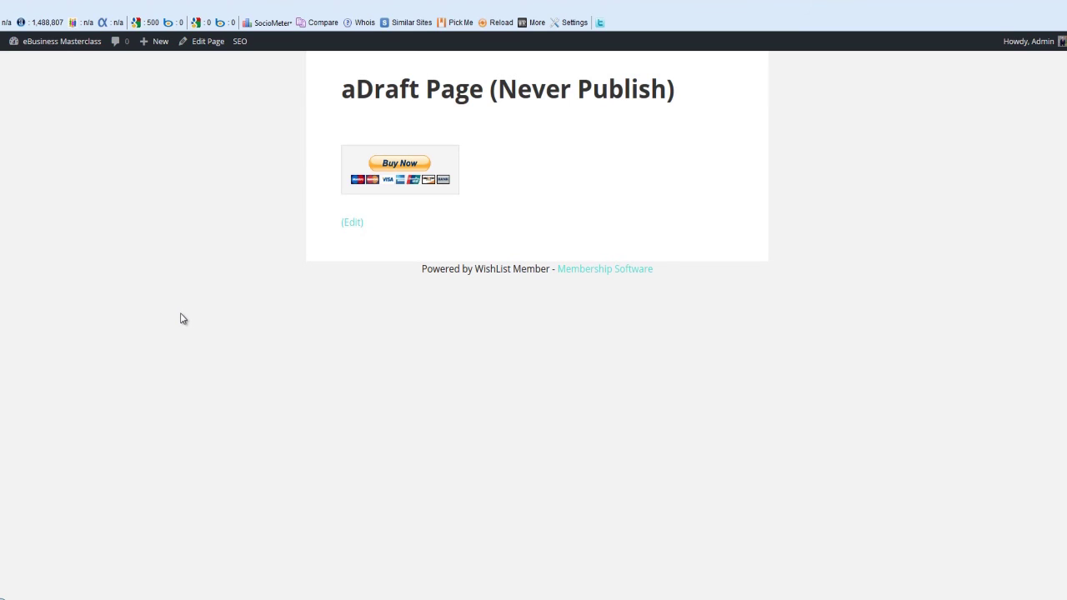
Step: Test the Buy Now button shown in the draft page preview
click(388, 167)
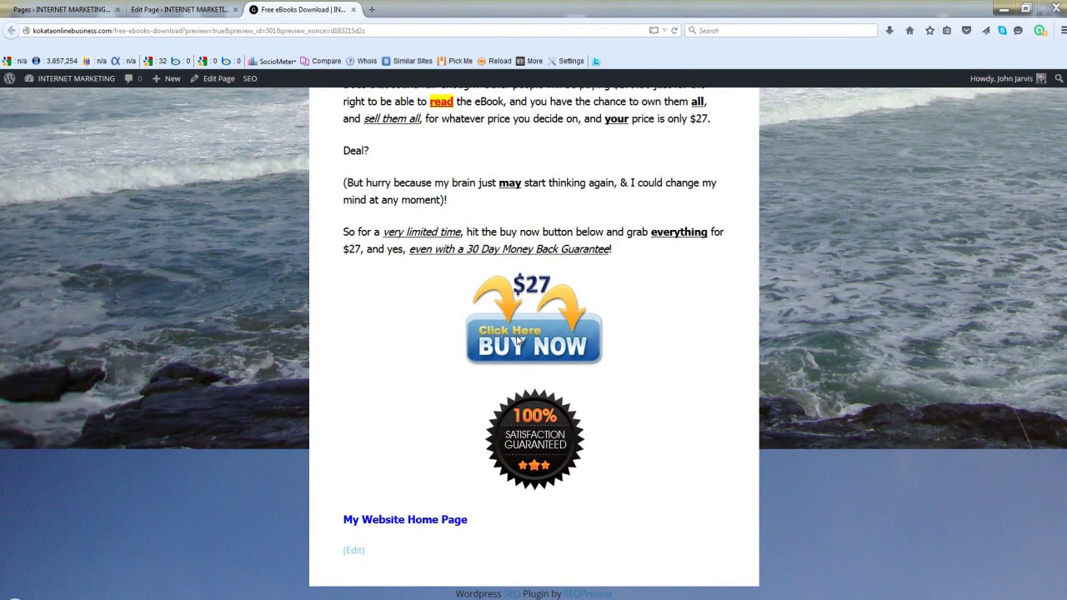
Step: Drag the $27 BUY NOW graphic to show it is only an image, then return to WordPad
mouse_move(517, 340)
mouse_down()
mouse_move(732, 371)
mouse_move(356, 313)
mouse_move(737, 370)
mouse_move(404, 324)
mouse_move(441, 306)
mouse_move(499, 332)
mouse_up()
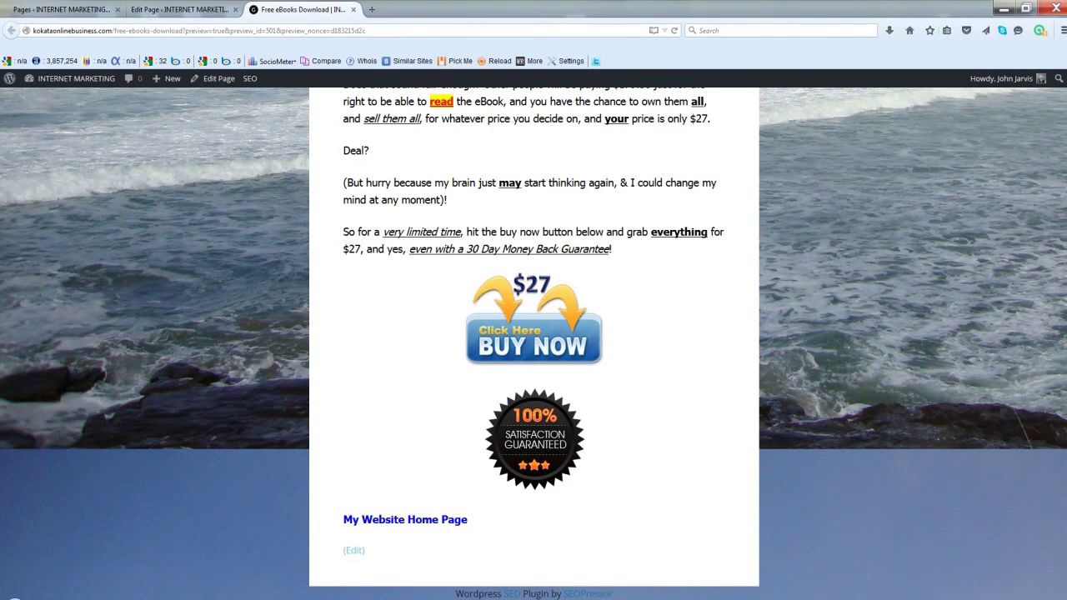
key(alt+Tab)
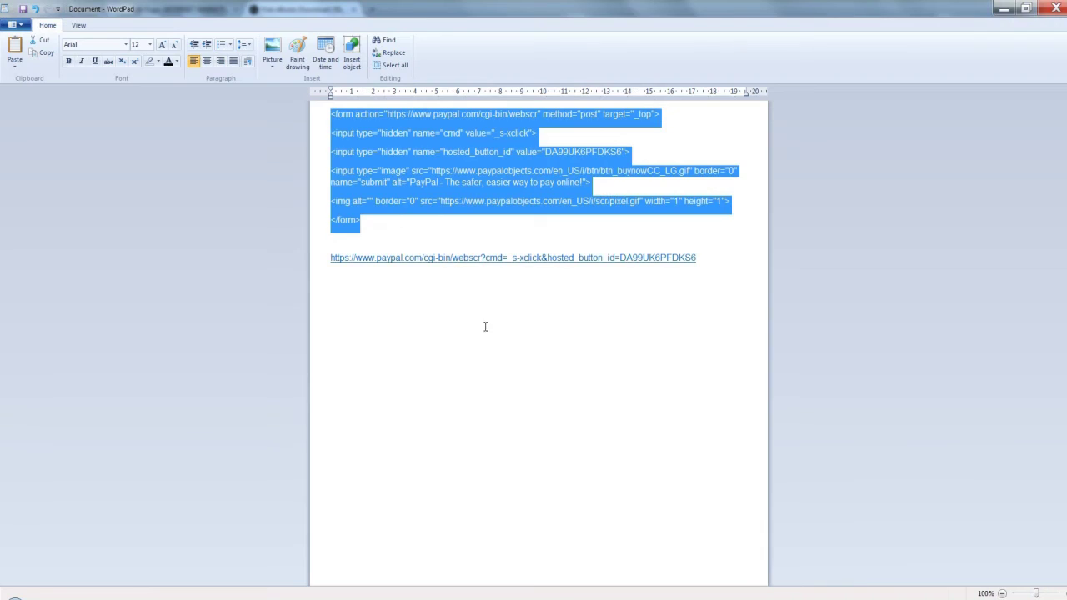
Step: Select the whole PayPal Buy Now payment URL line beneath the form code in WordPad
click(317, 262)
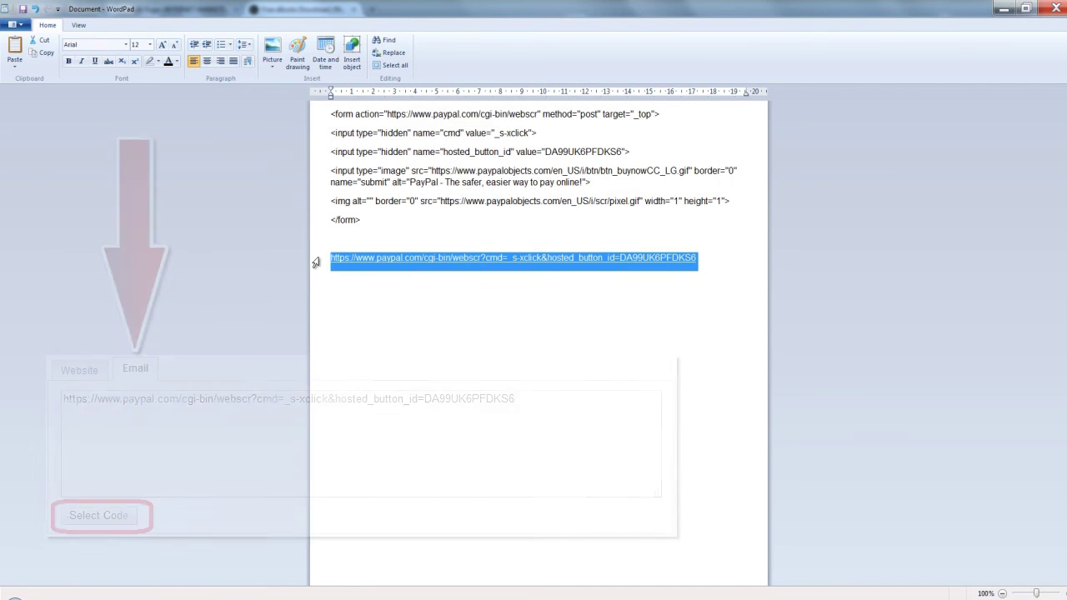
click(707, 296)
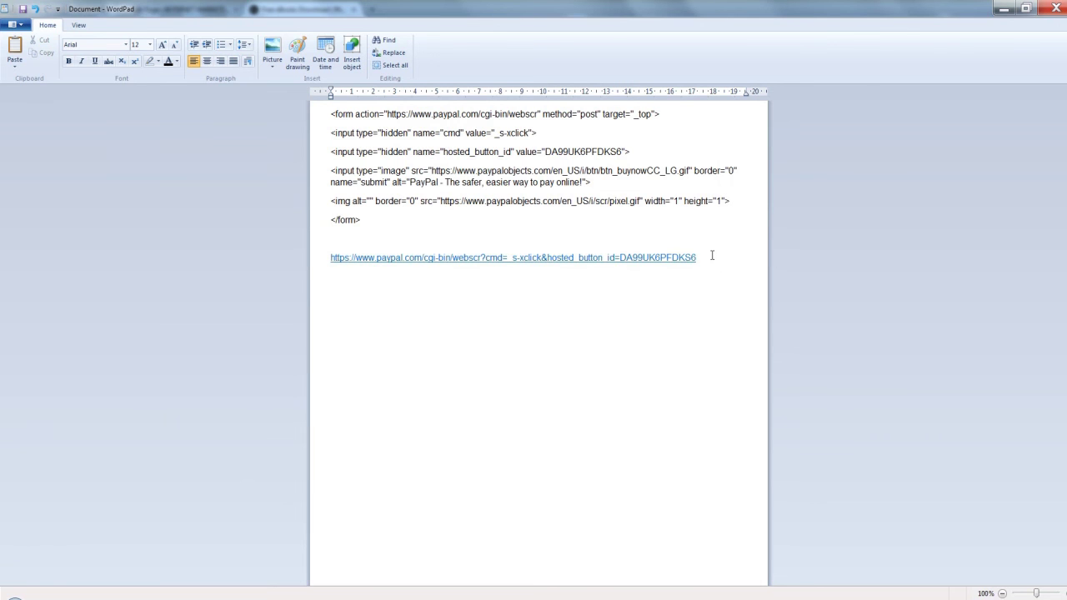
drag(712, 255, 325, 260)
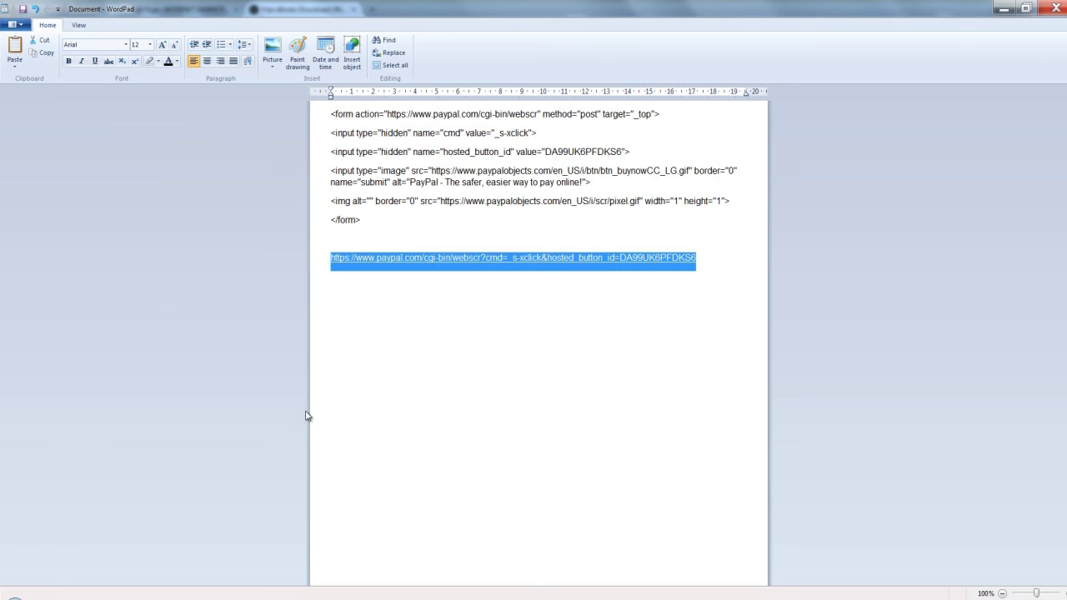
Step: In the eBook page editor, link the $27 BUY NOW image to the pasted PayPal URL, opening in a new tab
key(alt+Tab)
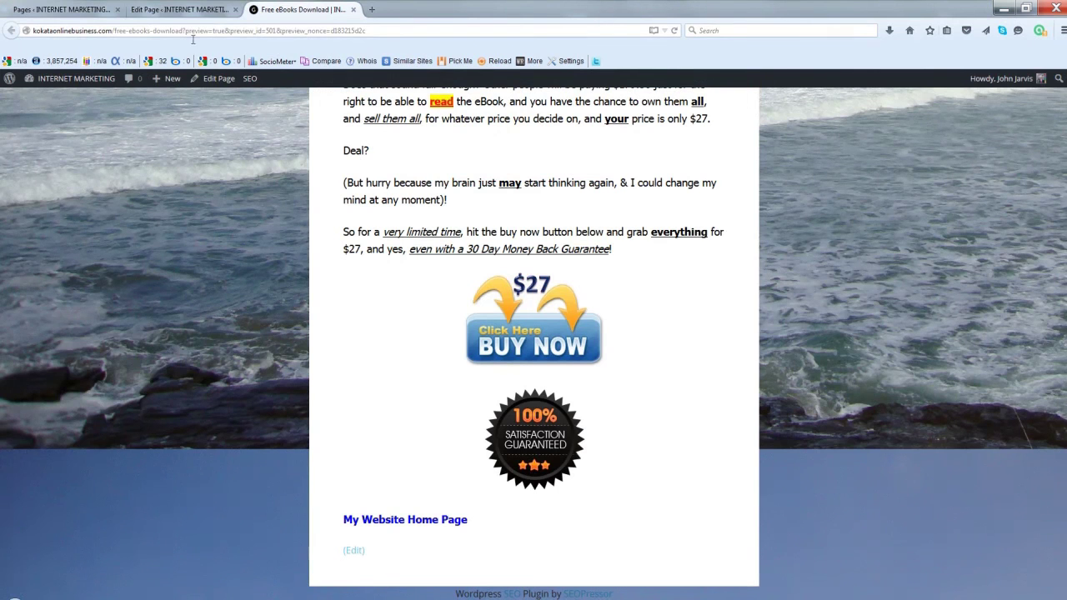
click(178, 10)
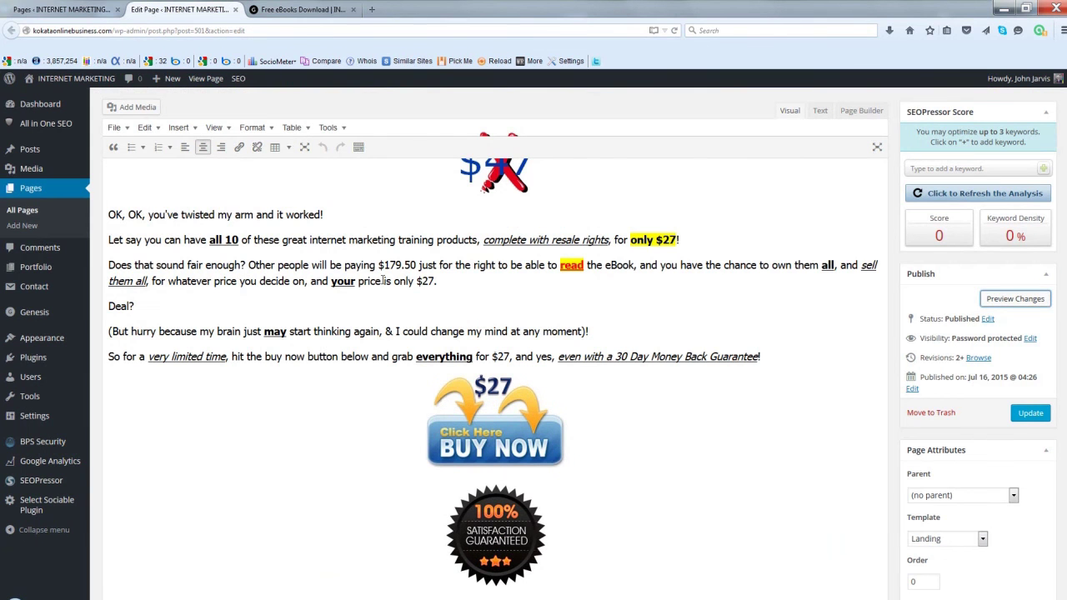
click(487, 432)
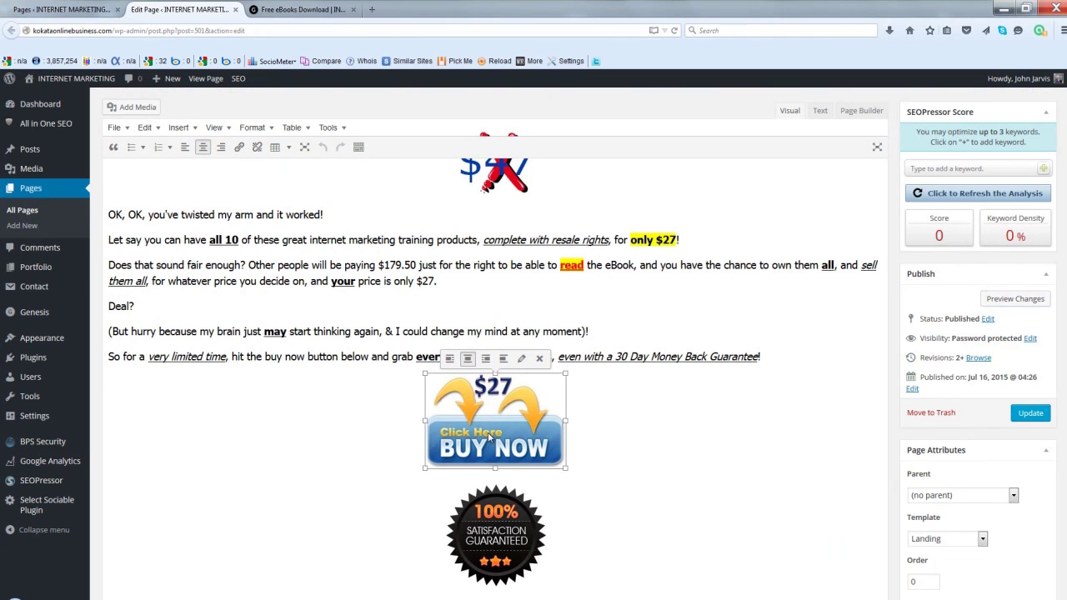
click(240, 148)
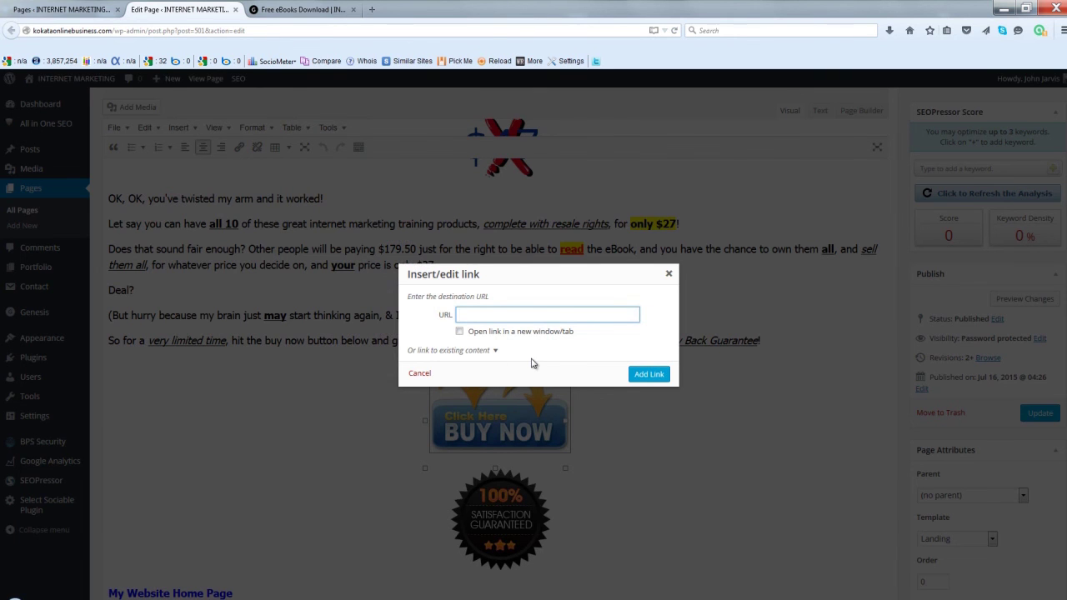
key(ctrl+v)
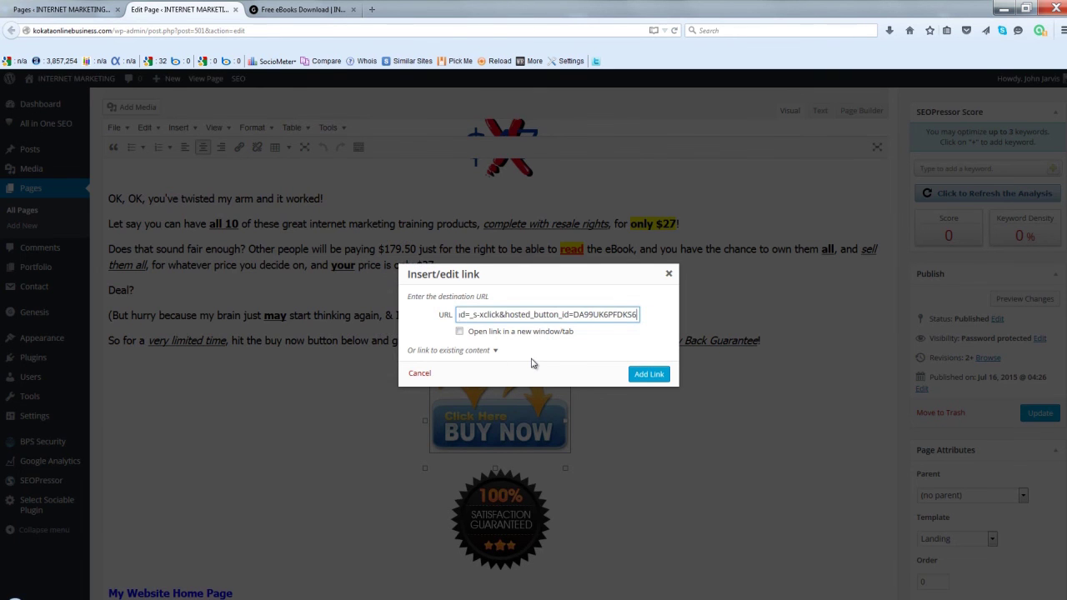
click(460, 332)
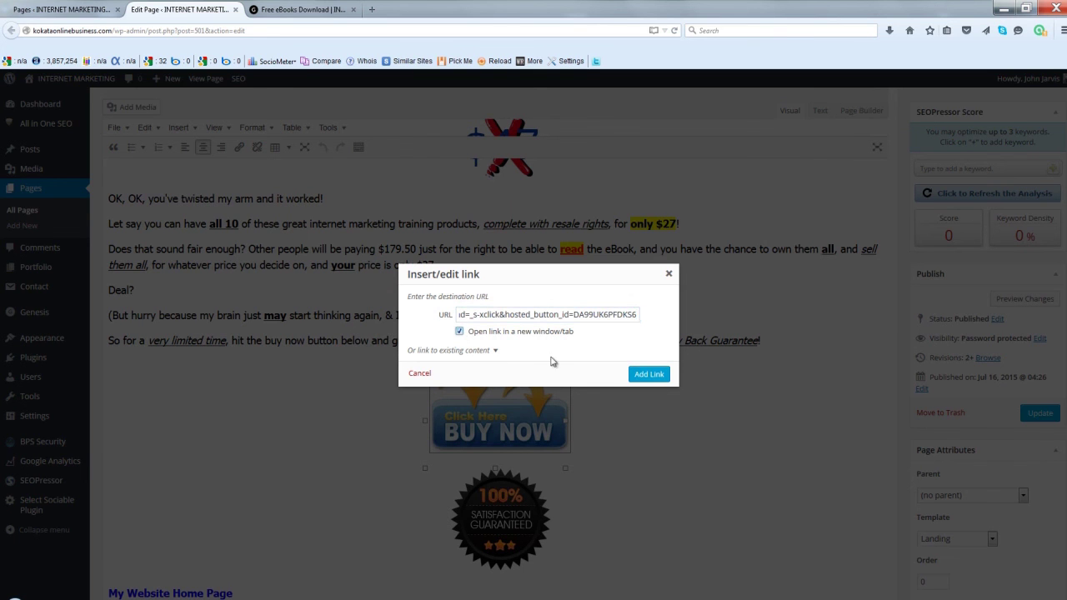
click(650, 375)
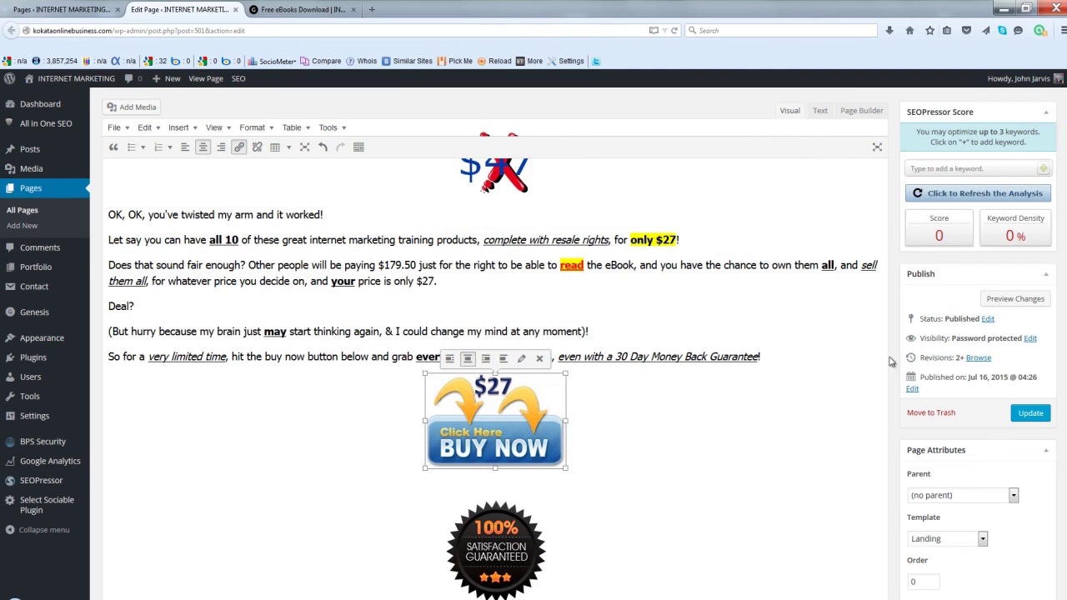
Step: Preview the updated Free eBooks Download page and scroll down to the $27 BUY NOW image
click(1016, 300)
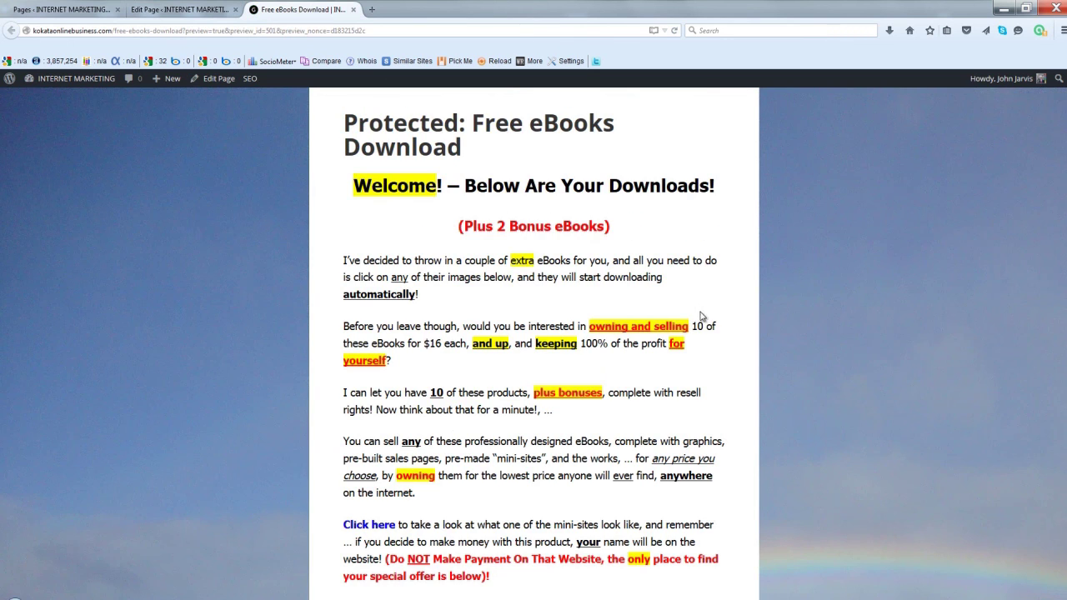
scroll(707, 312, down, 20)
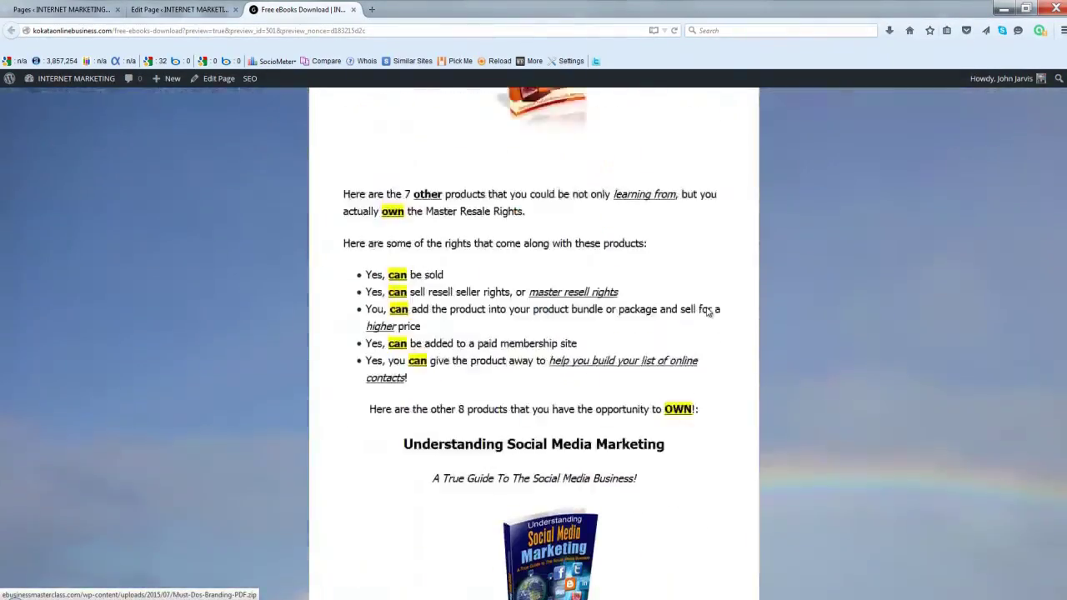
scroll(707, 312, down, 20)
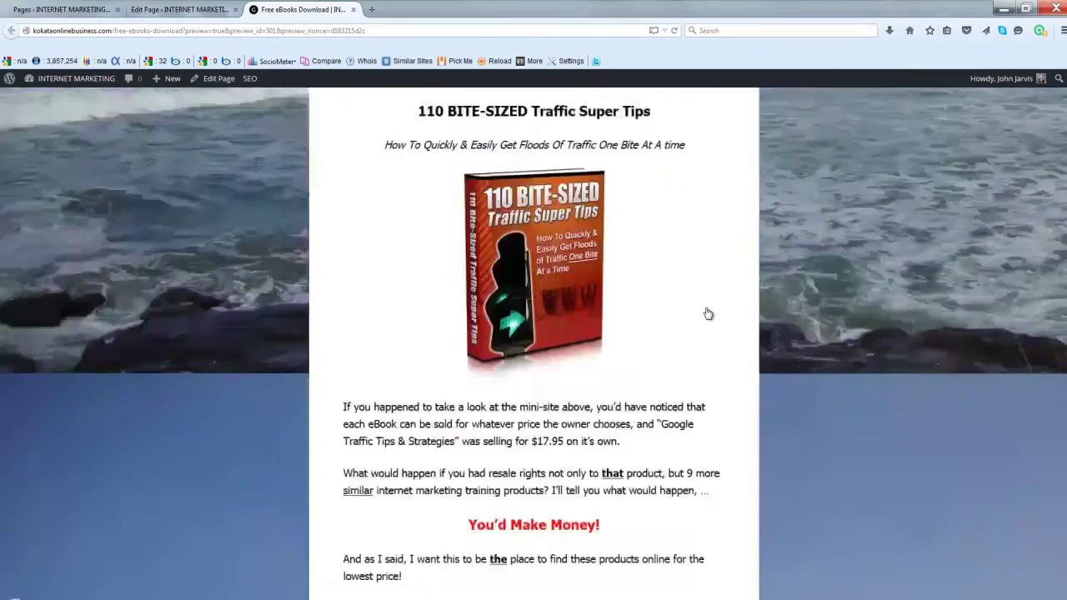
scroll(707, 313, down, 6)
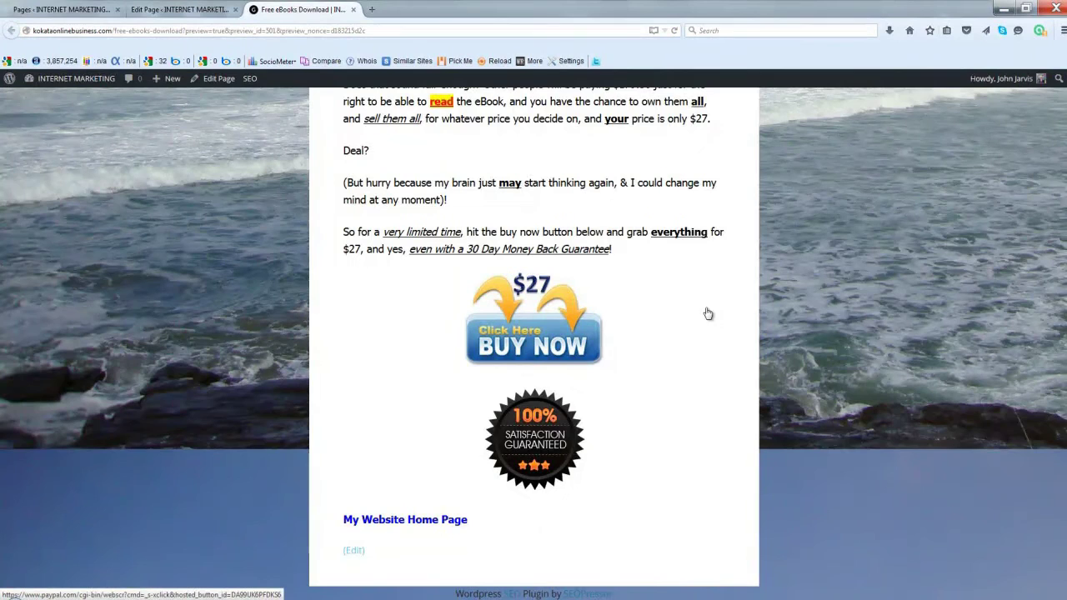